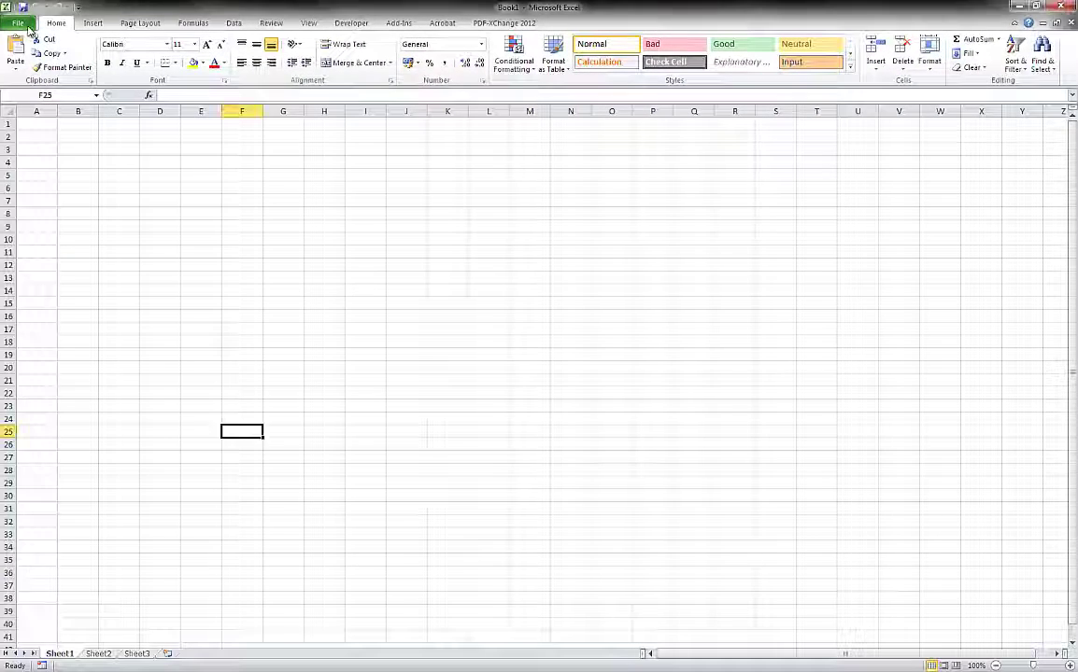
Step: Create a new blank workbook
left_click(19, 24)
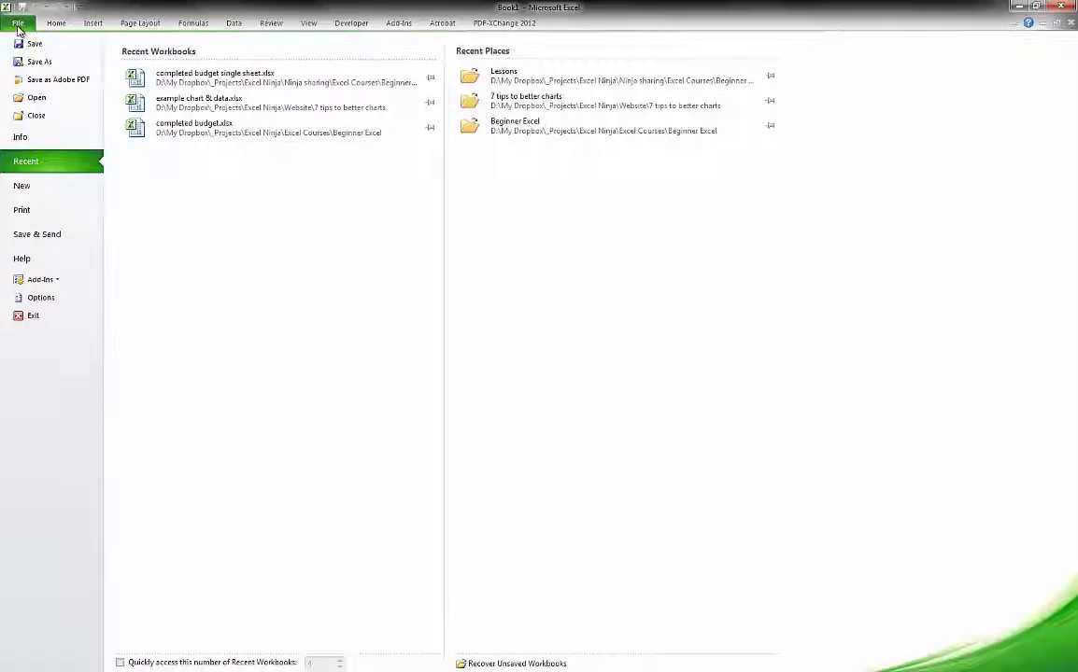
left_click(28, 185)
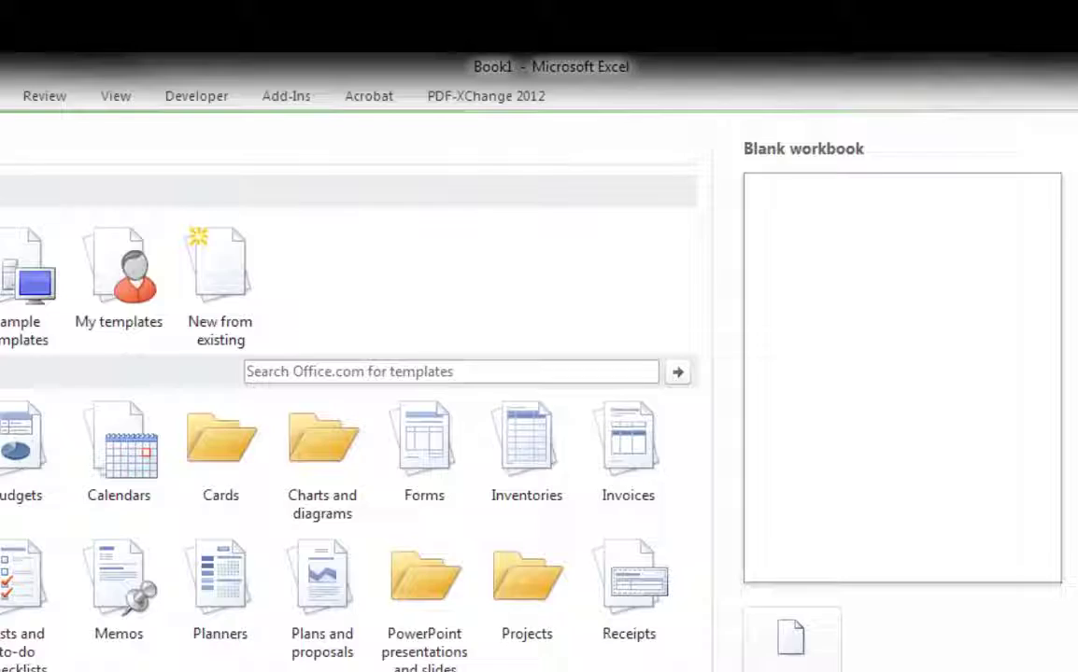
double_click(145, 114)
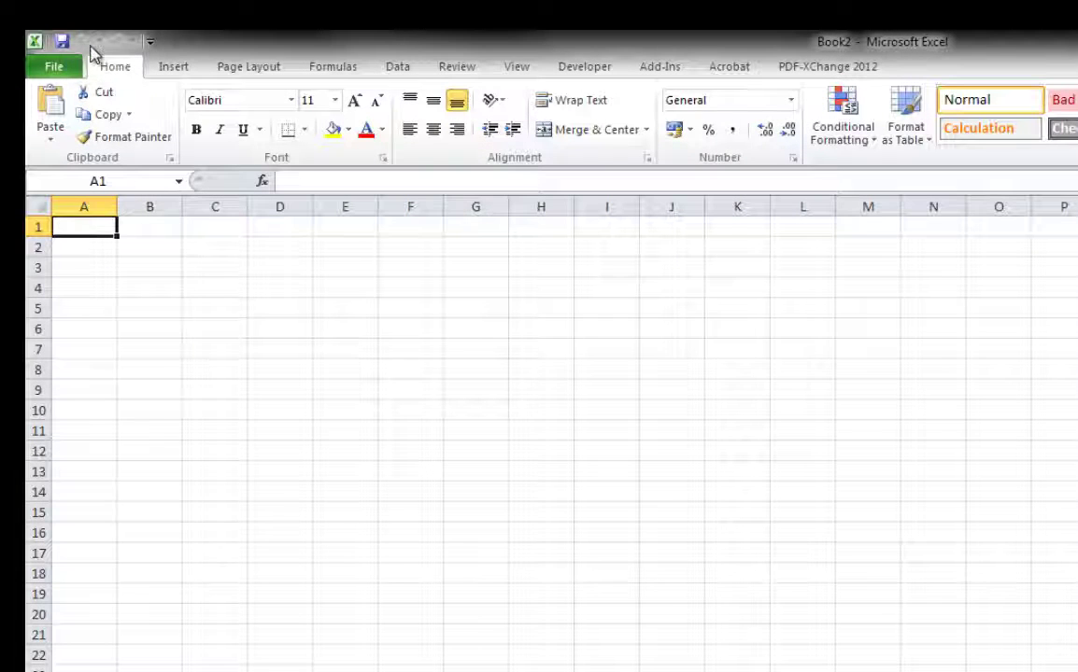
Step: Add the New command to the Quick Access Toolbar and use it to create another blank workbook
left_click(149, 41)
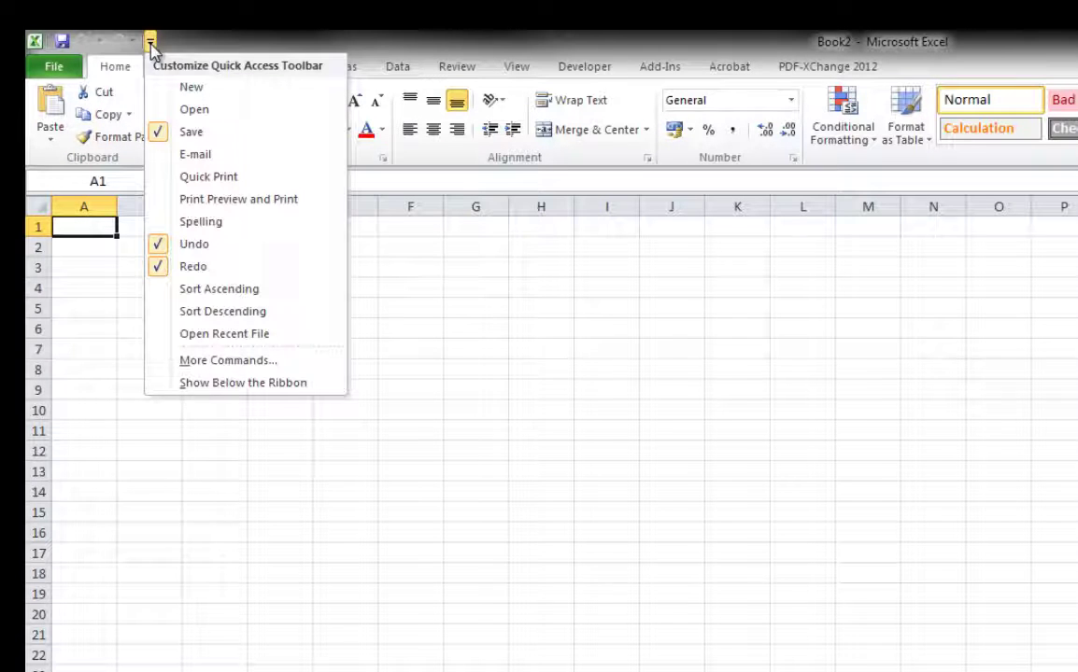
left_click(207, 94)
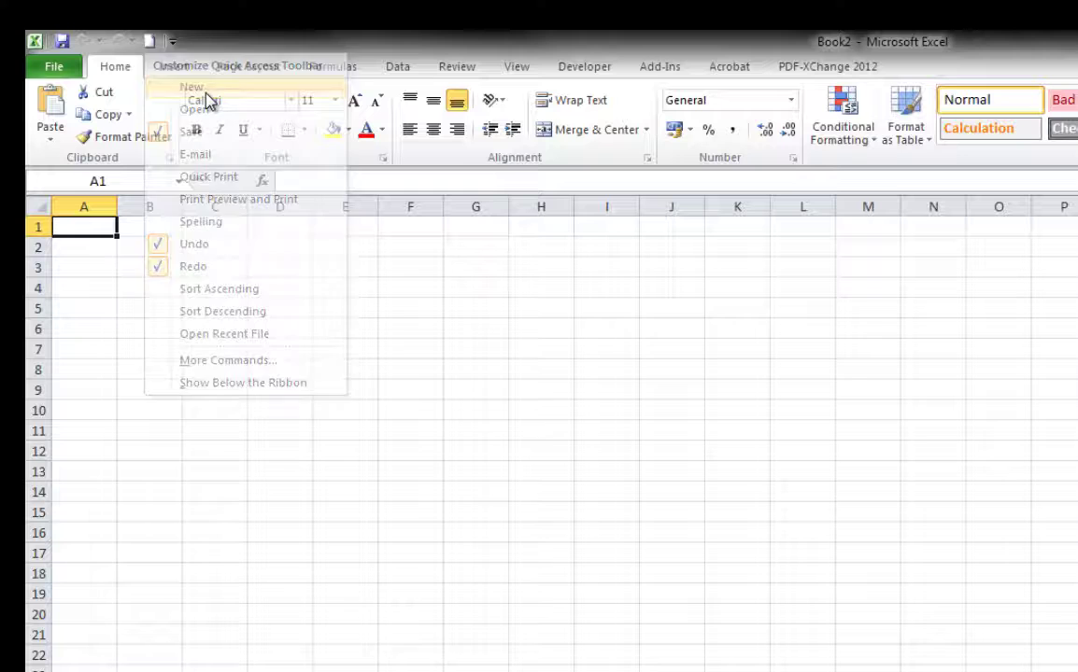
left_click(147, 41)
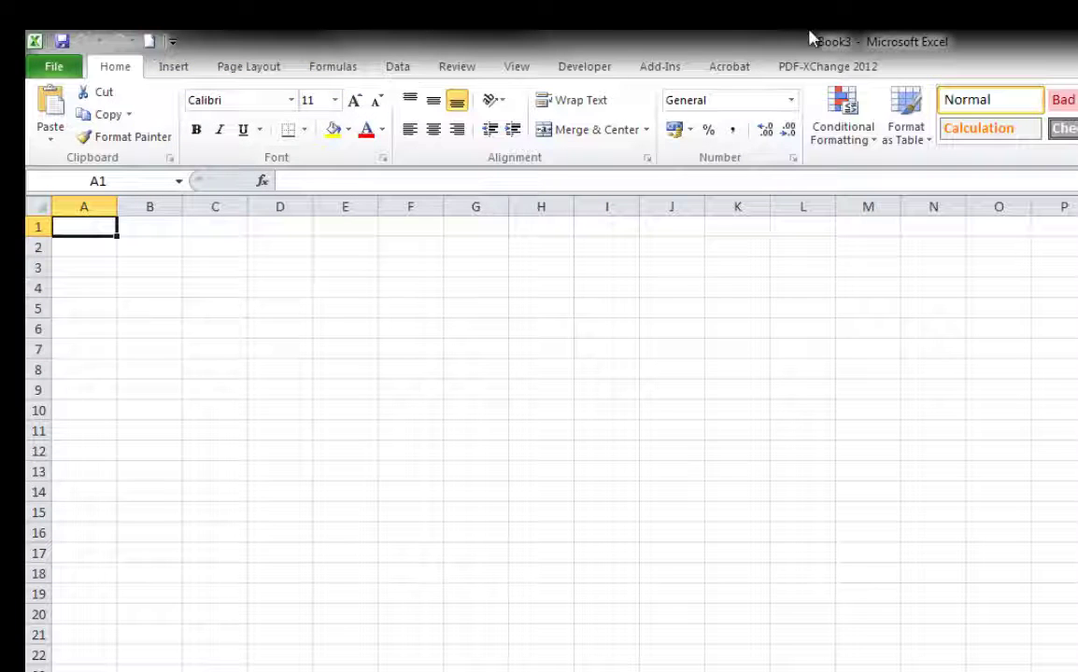
Step: Add the Sort Ascending and Sort Descending commands to the Quick Access Toolbar
left_click(173, 42)
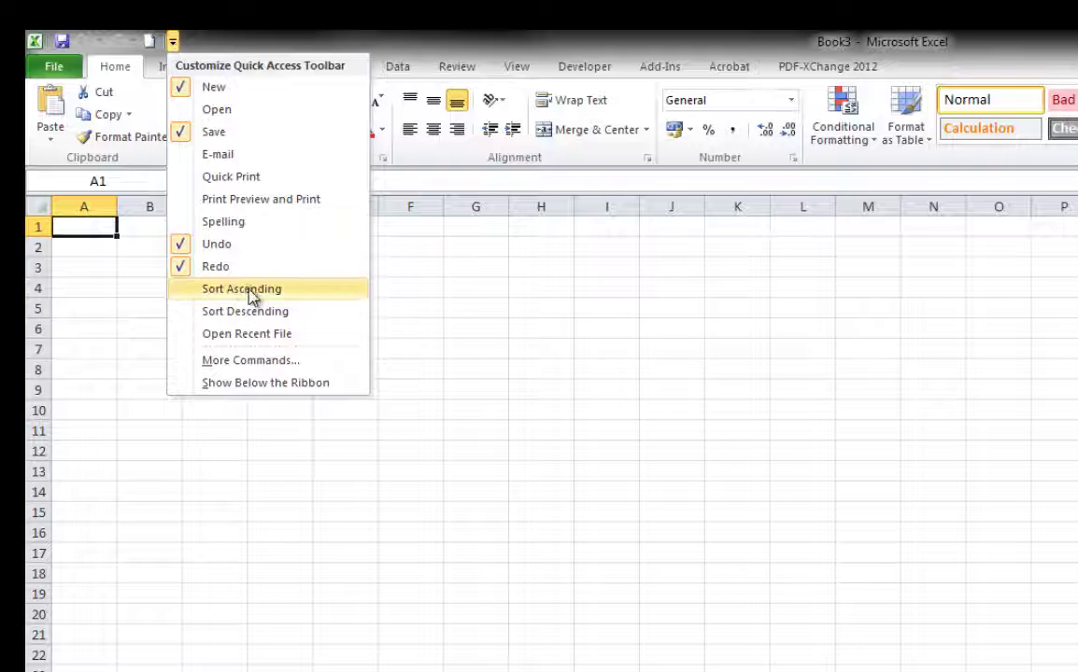
left_click(286, 290)
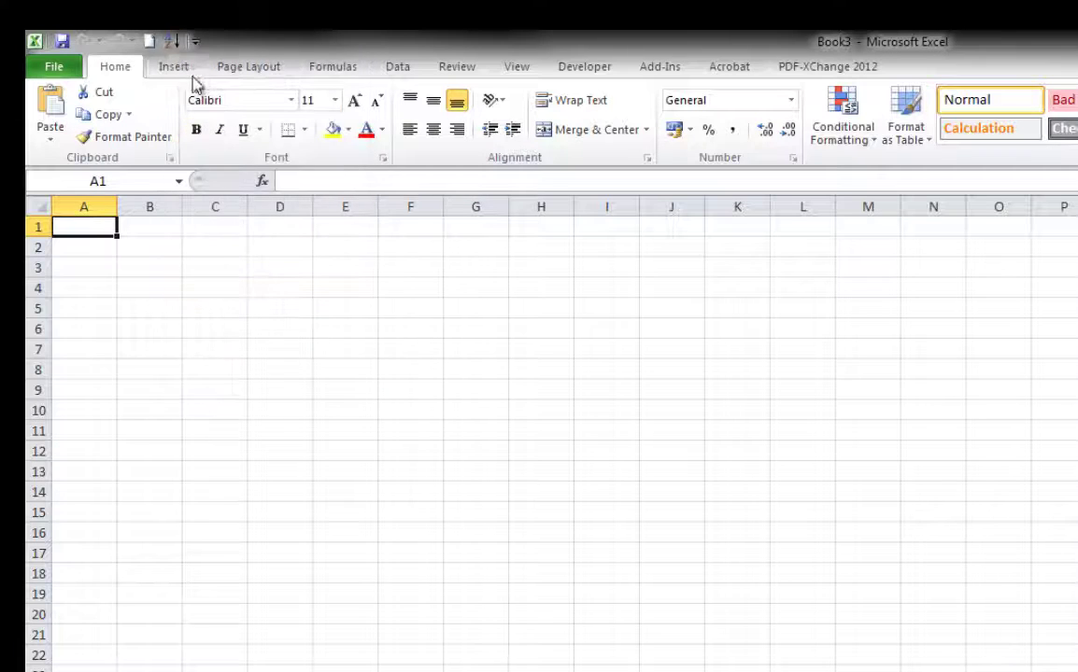
left_click(196, 42)
left_click(233, 311)
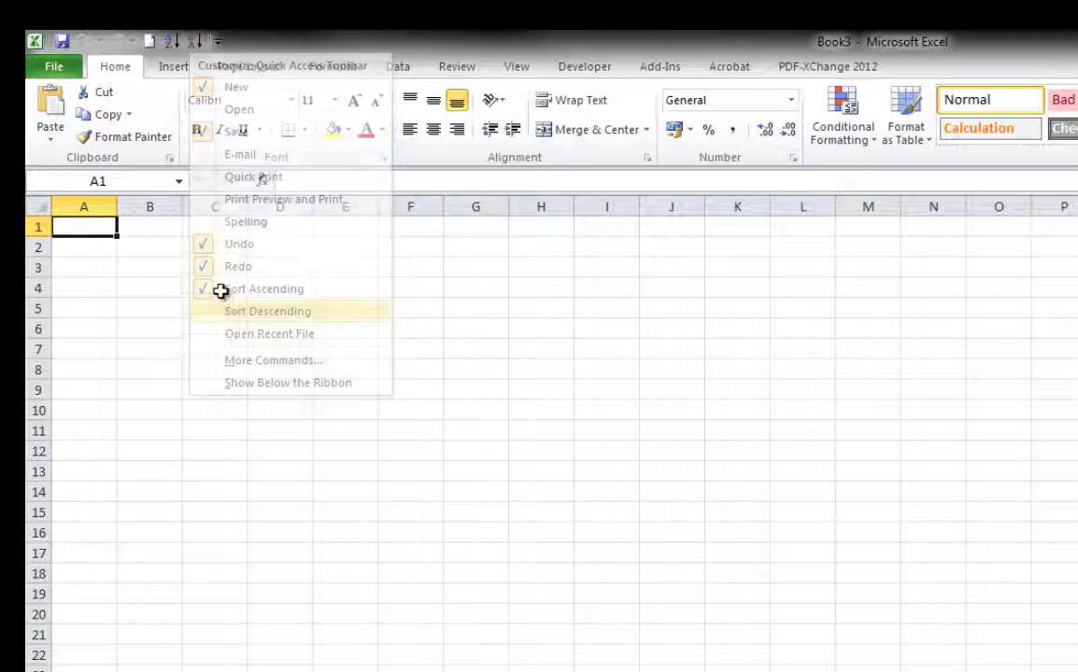
Step: Remove the Sort Descending and Sort Ascending commands from the Quick Access Toolbar
left_click(216, 42)
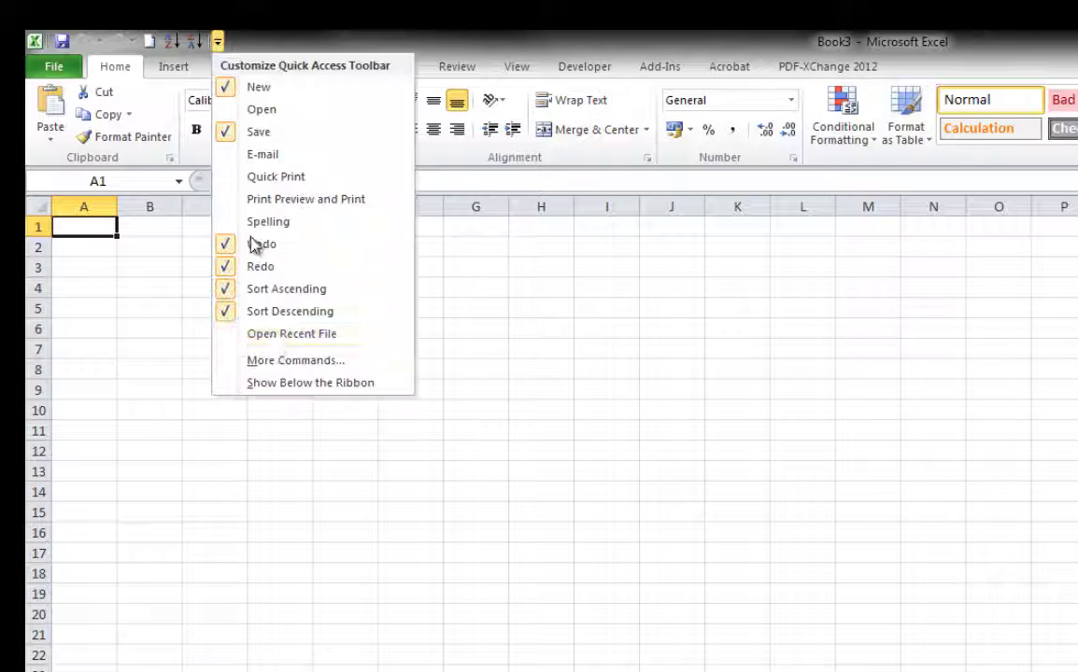
left_click(276, 311)
left_click(196, 42)
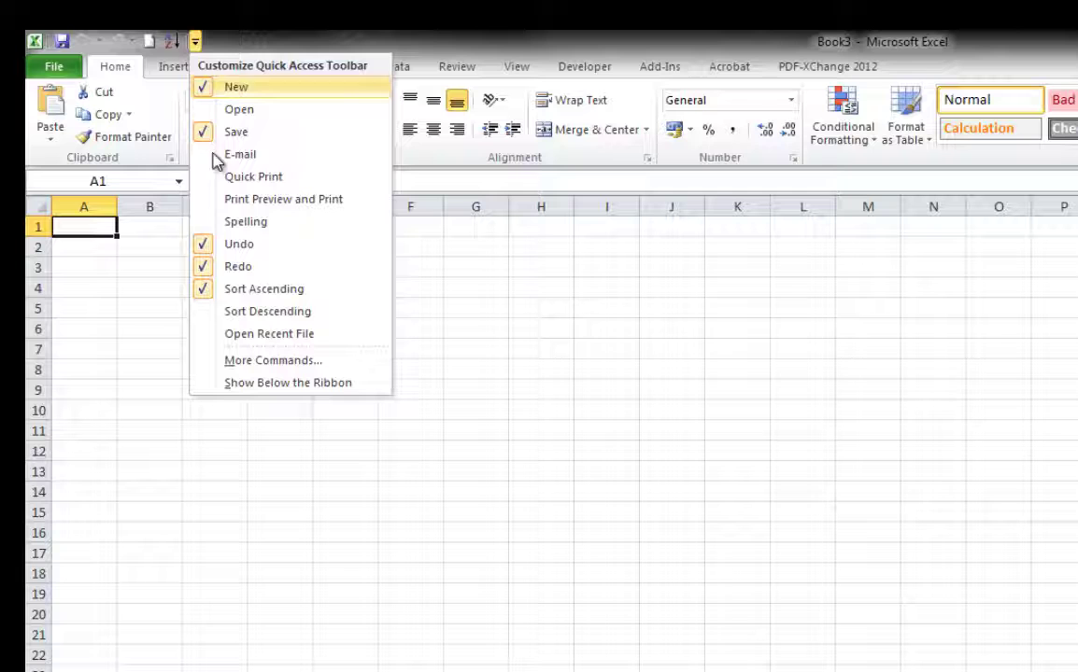
left_click(235, 288)
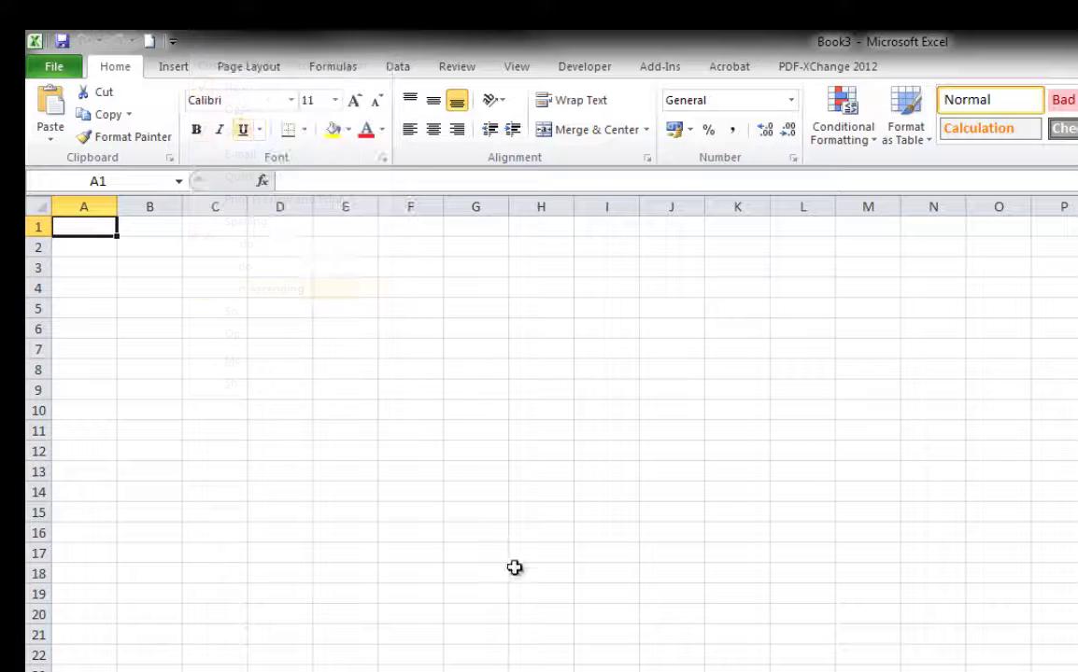
left_click(173, 41)
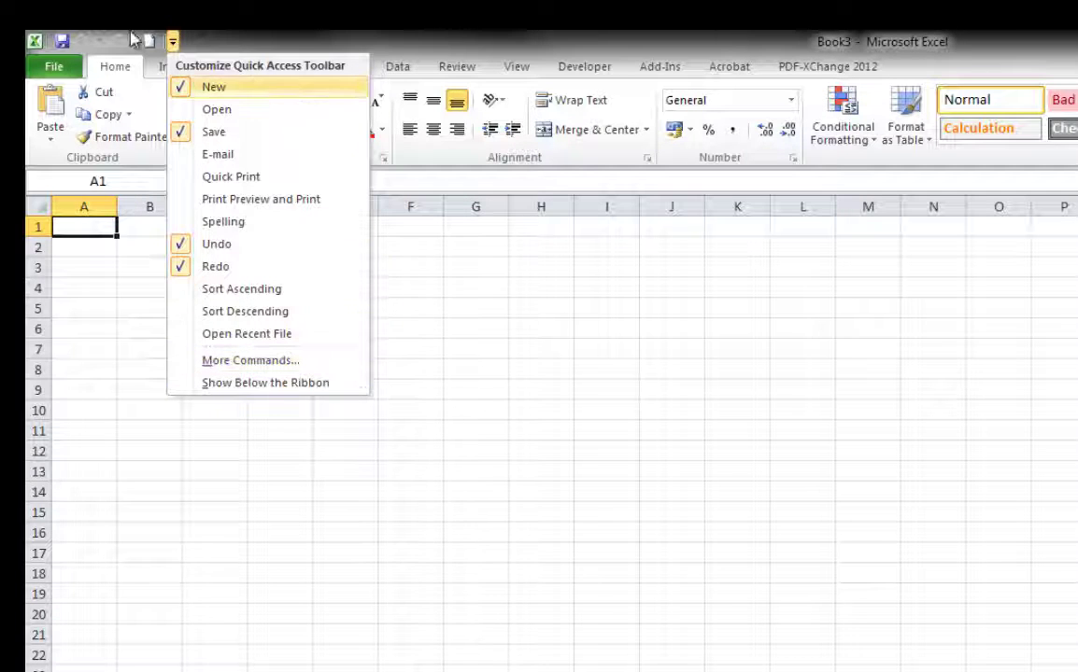
left_click(507, 489)
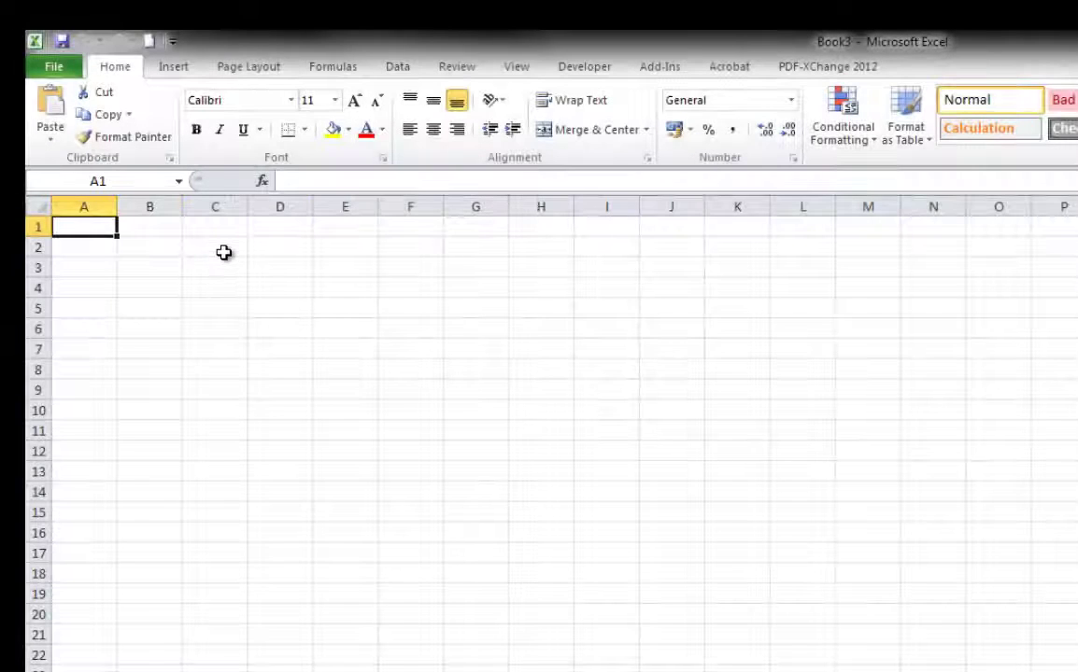
Step: Practise selecting single cells and ranges on the sheet: C2, B2:I17, B4 and D5:E5
left_click(224, 252)
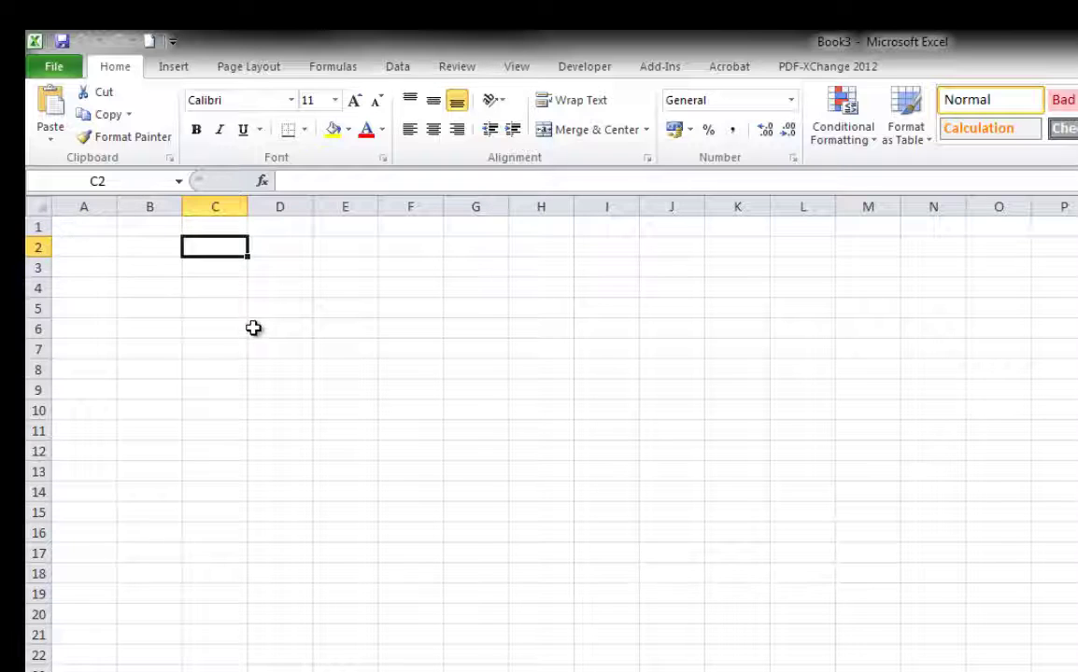
left_click_drag(152, 246, 606, 545)
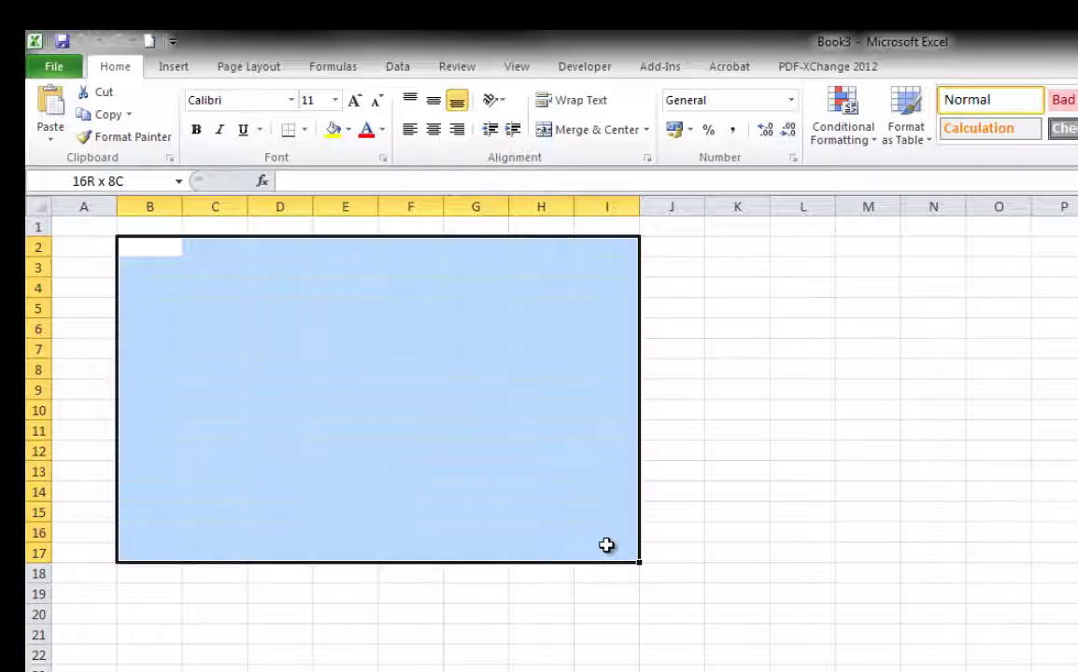
left_click(125, 286)
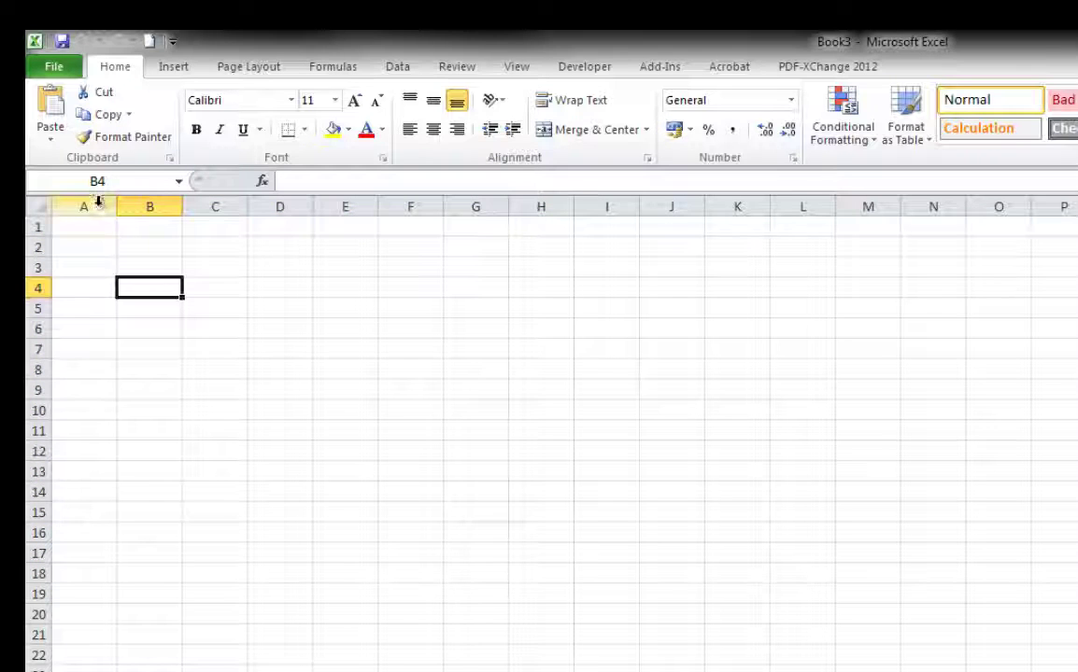
left_click_drag(281, 309, 345, 308)
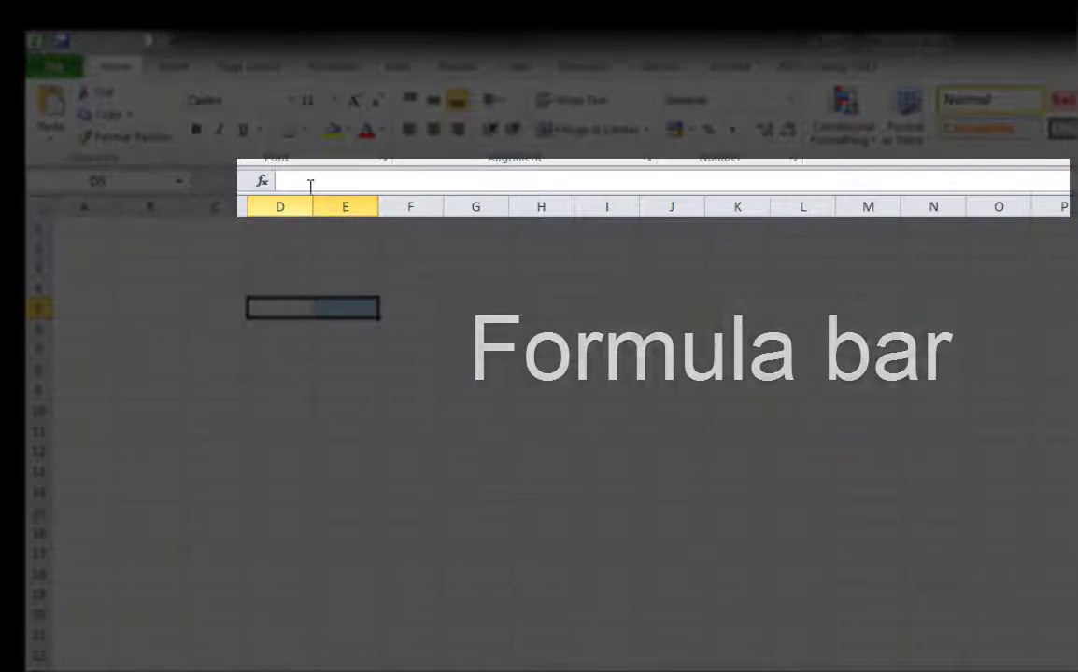
Step: Activate the formula bar for cell D6, and start a formula with = in cell D4 and cancel it
left_click(280, 327)
left_click(305, 181)
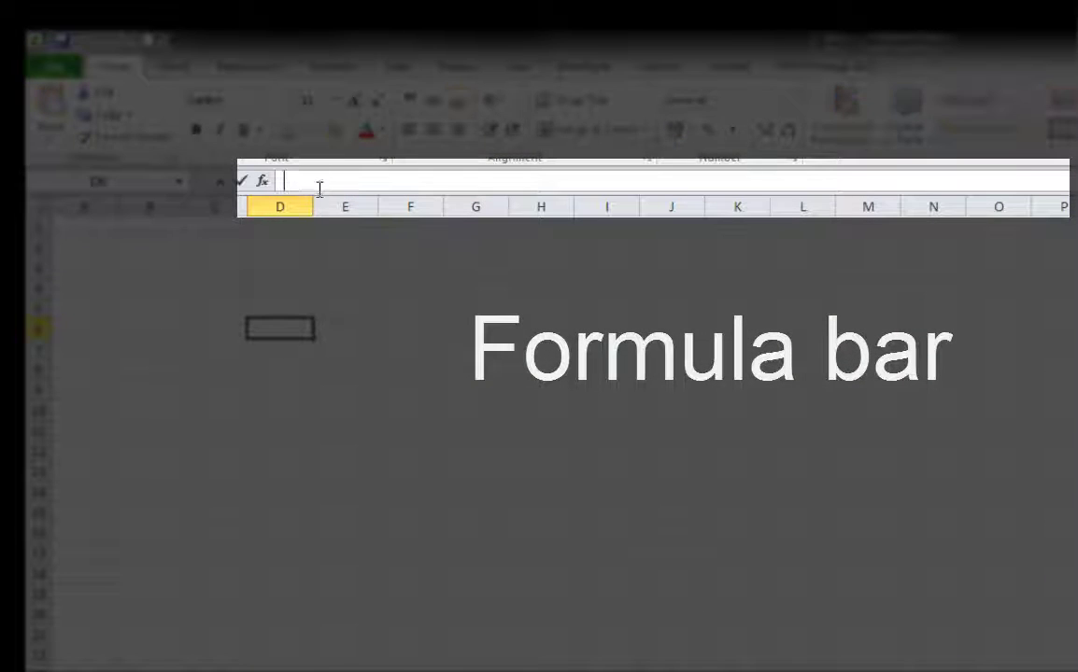
left_click(300, 287)
type("=")
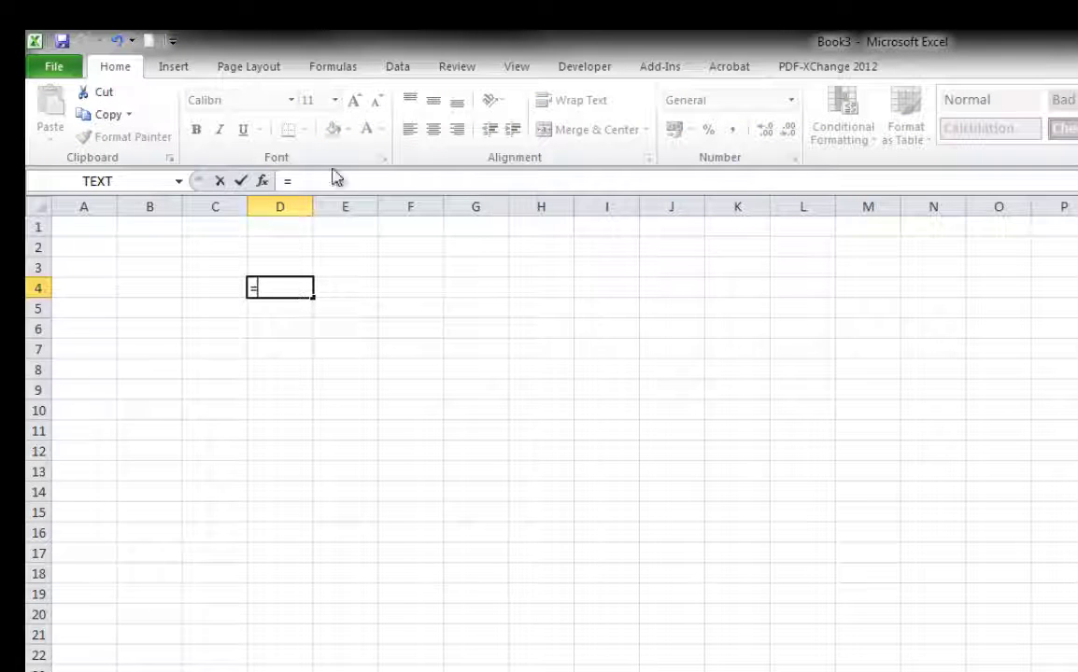
key("Escape")
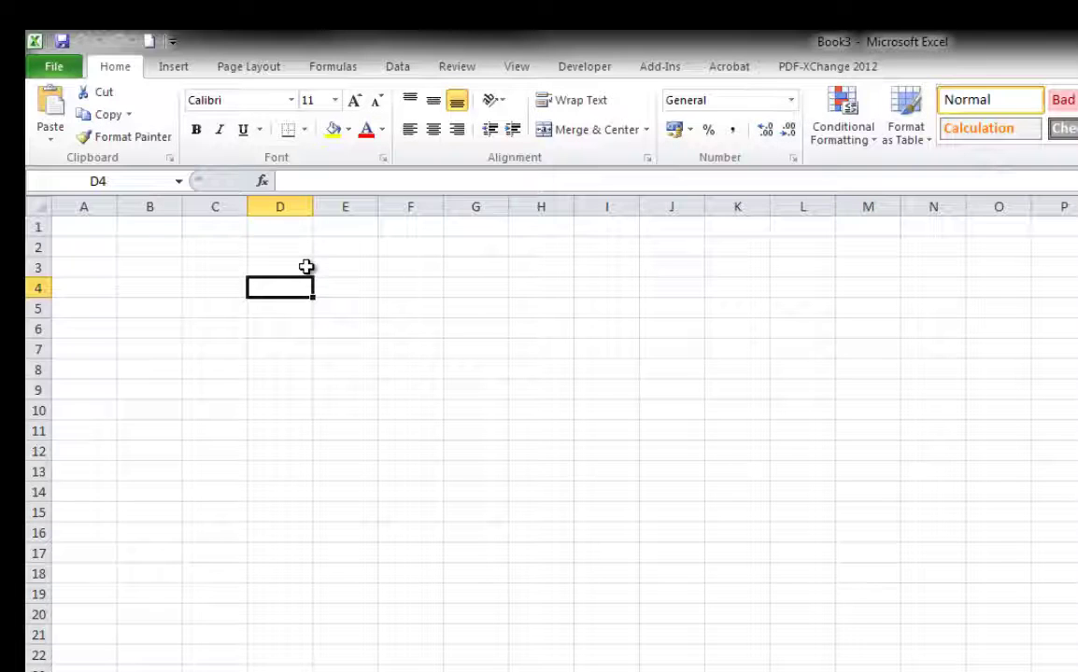
Step: Activate the formula bar for D3:E3 and for cell D6, and accept the empty entry in D6
left_click_drag(311, 266, 345, 268)
left_click(284, 184)
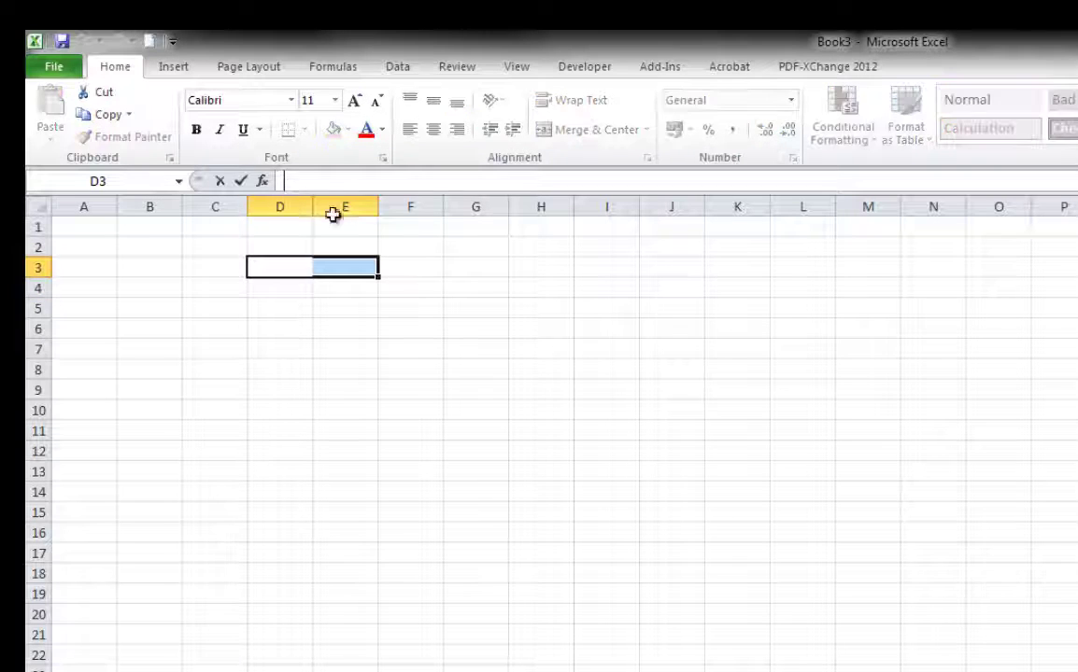
left_click(284, 323)
left_click(291, 175)
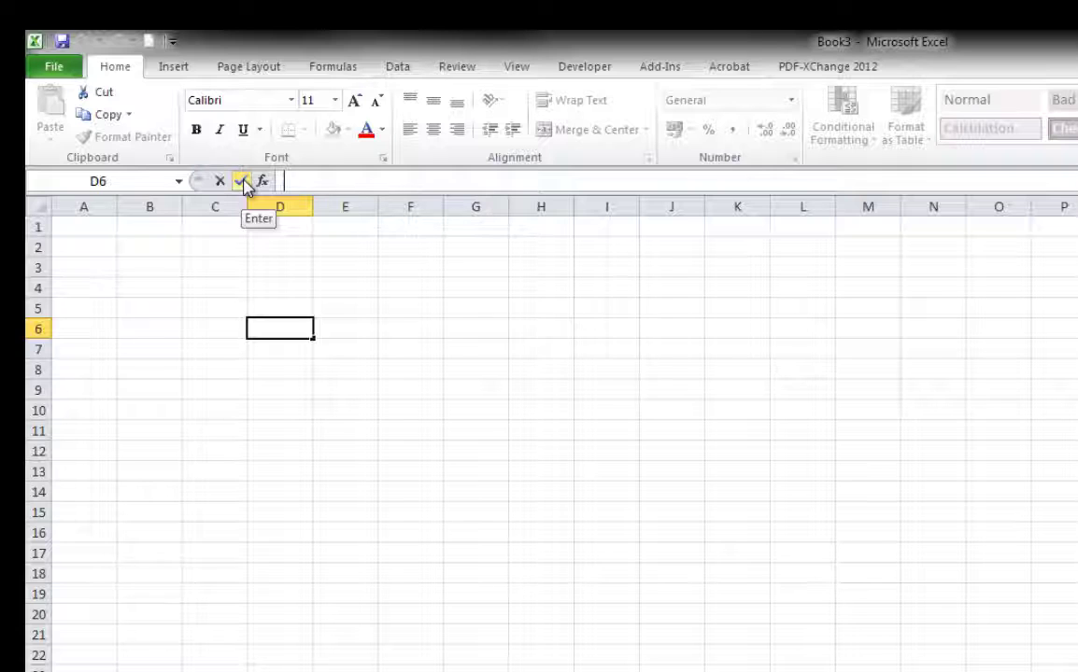
left_click(243, 181)
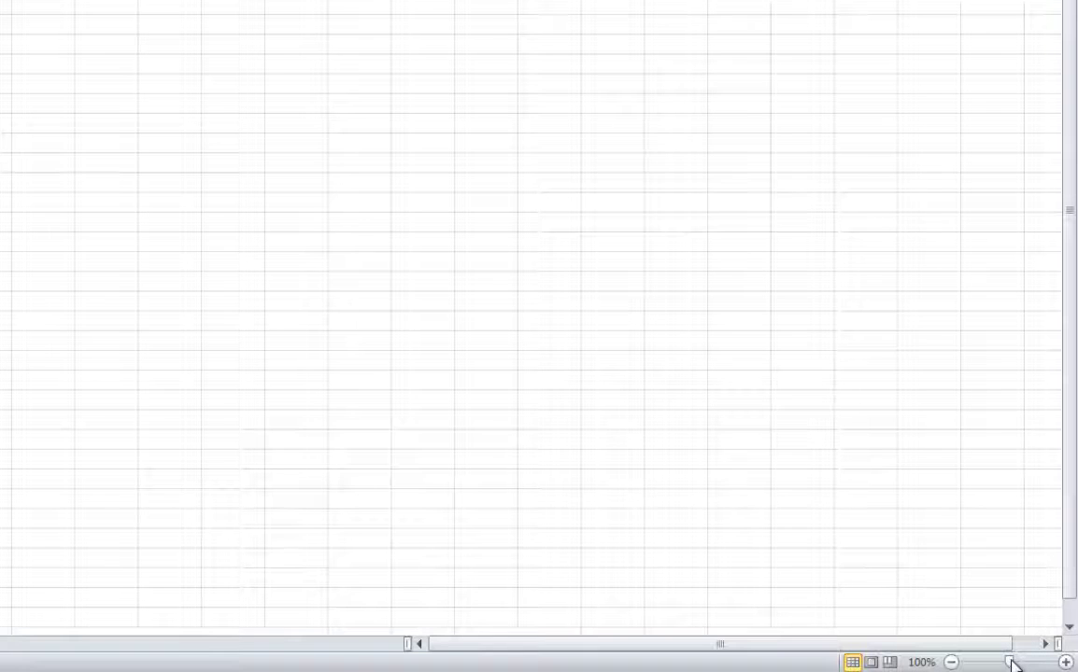
Step: Enter the numbers 1, 2 and 3 in cells F6 to F8 of Book1
left_click_drag(1016, 662, 1010, 663)
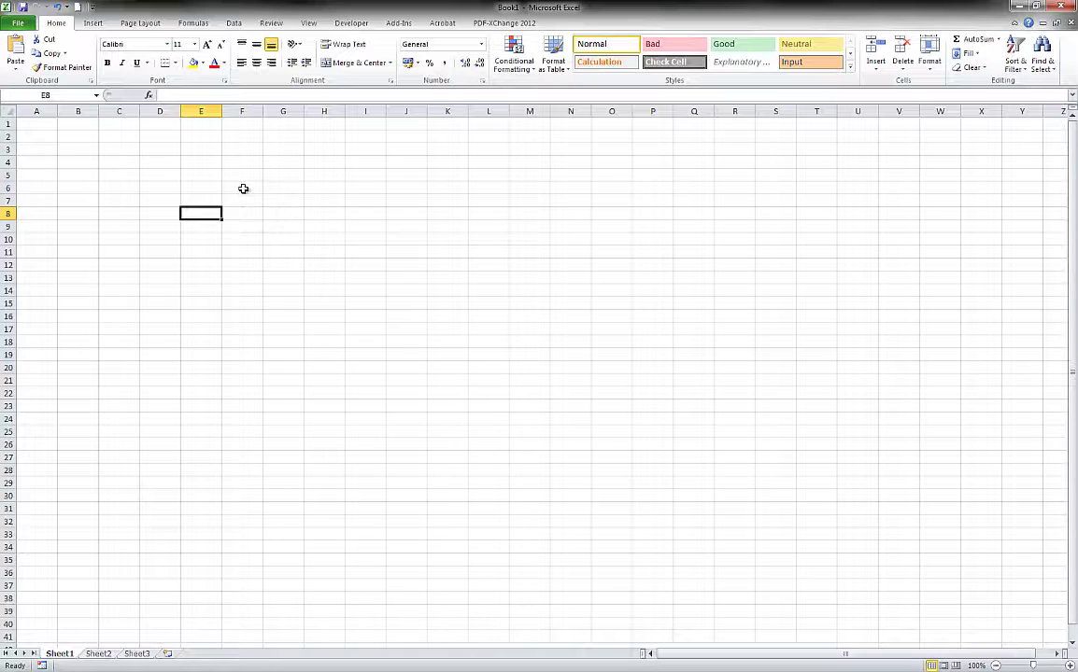
left_click(243, 188)
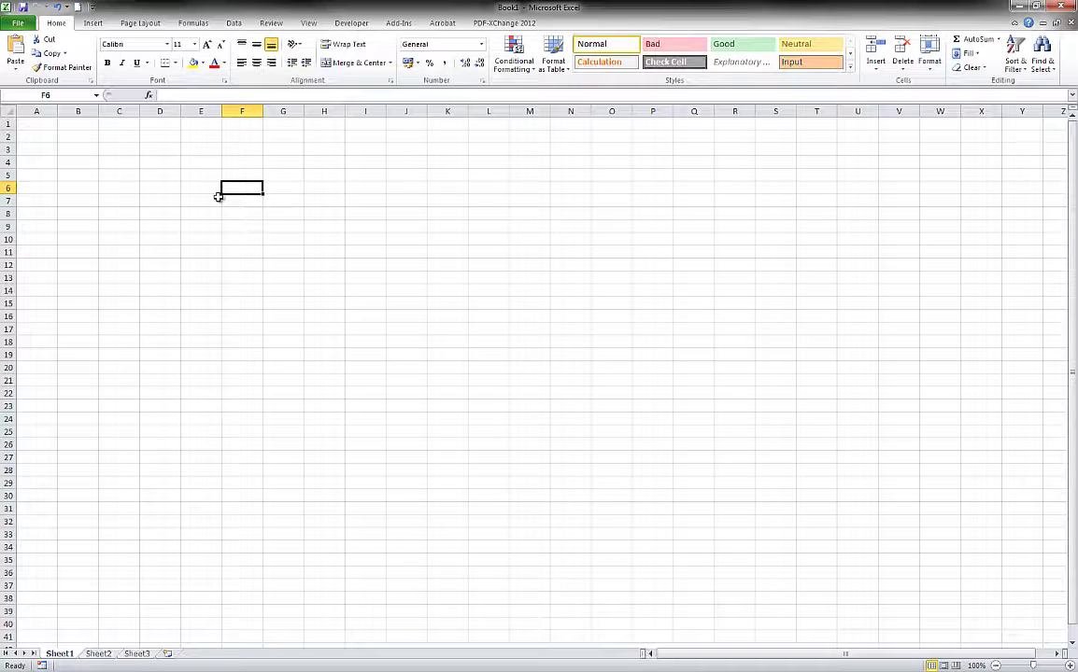
type("1")
key("Return")
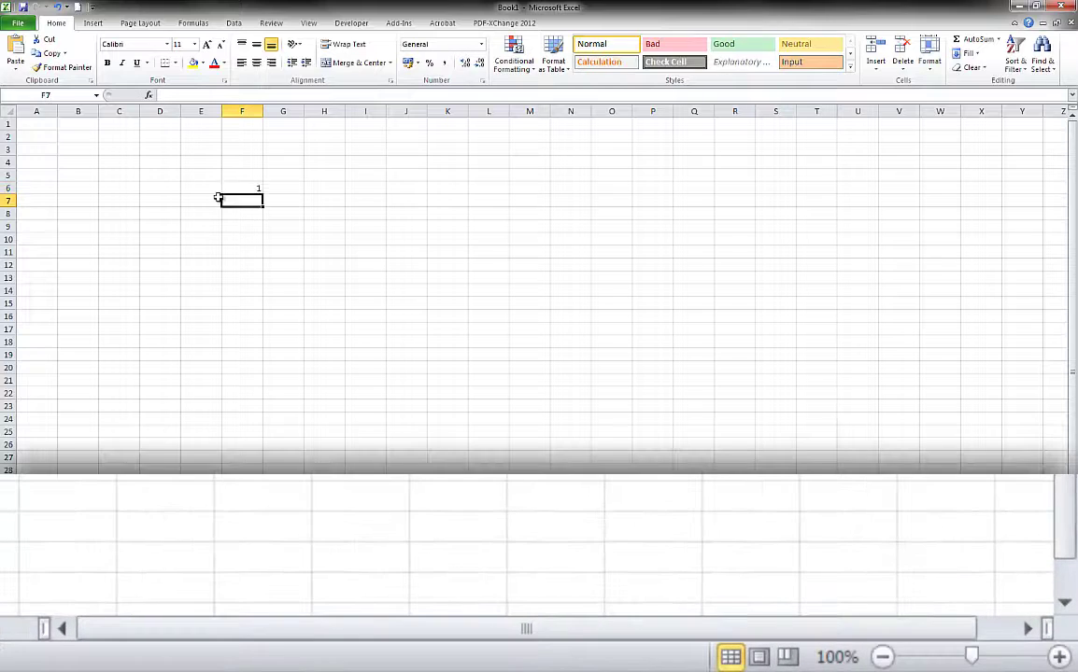
type("2")
key("Return")
type("3")
key("Return")
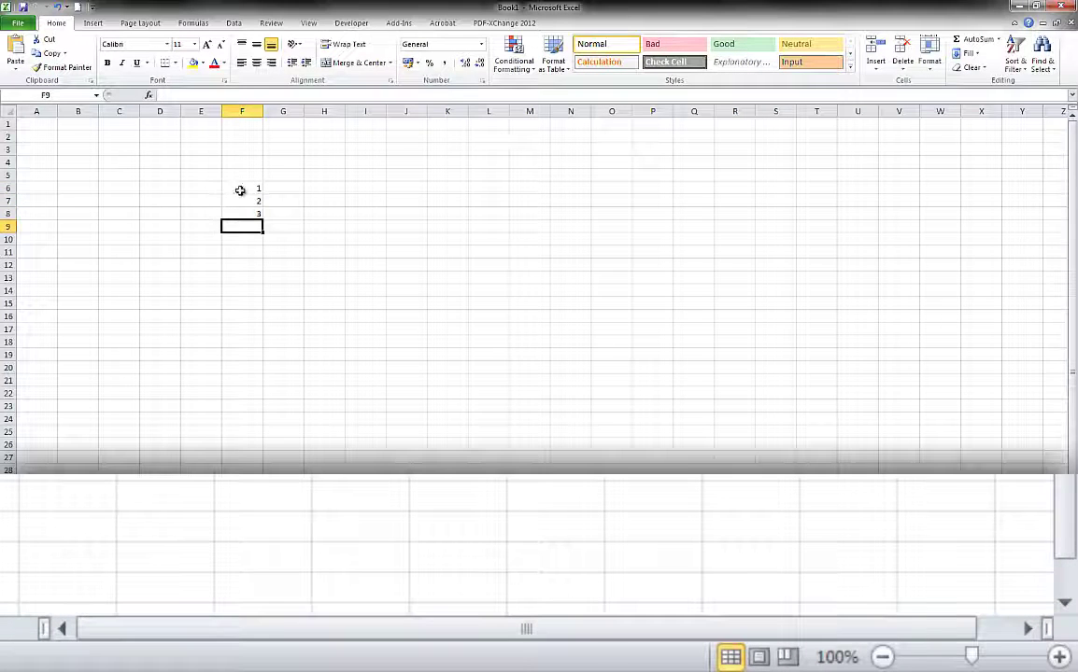
Step: Select F6:F8, review the status bar's customization options for the selection, and finish with cell H8 selected
left_click_drag(240, 190, 237, 214)
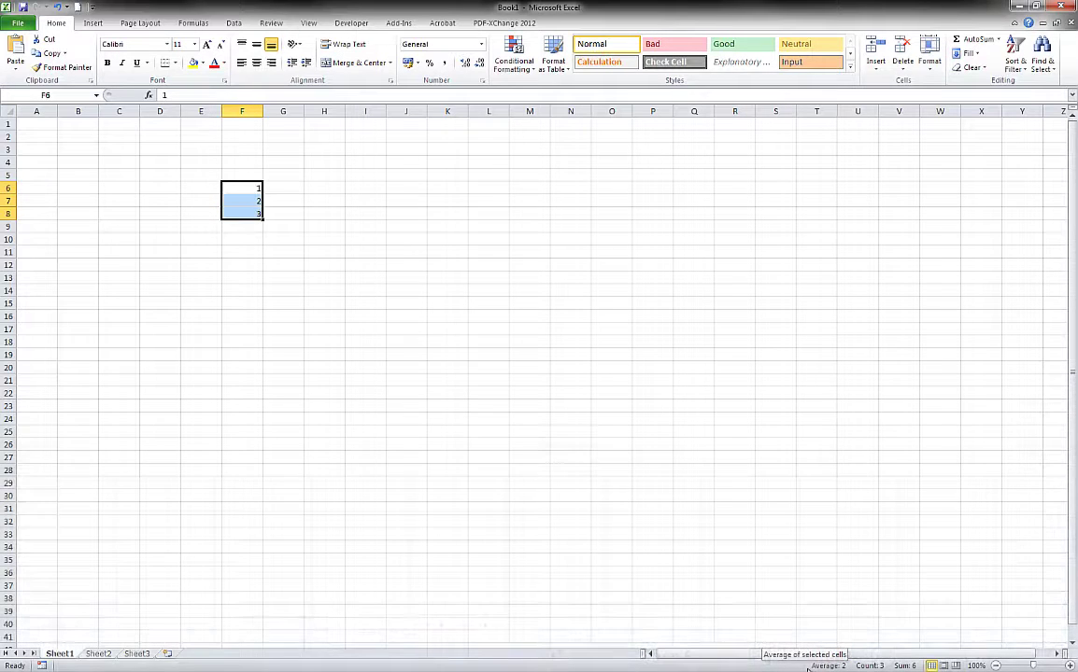
right_click(808, 668)
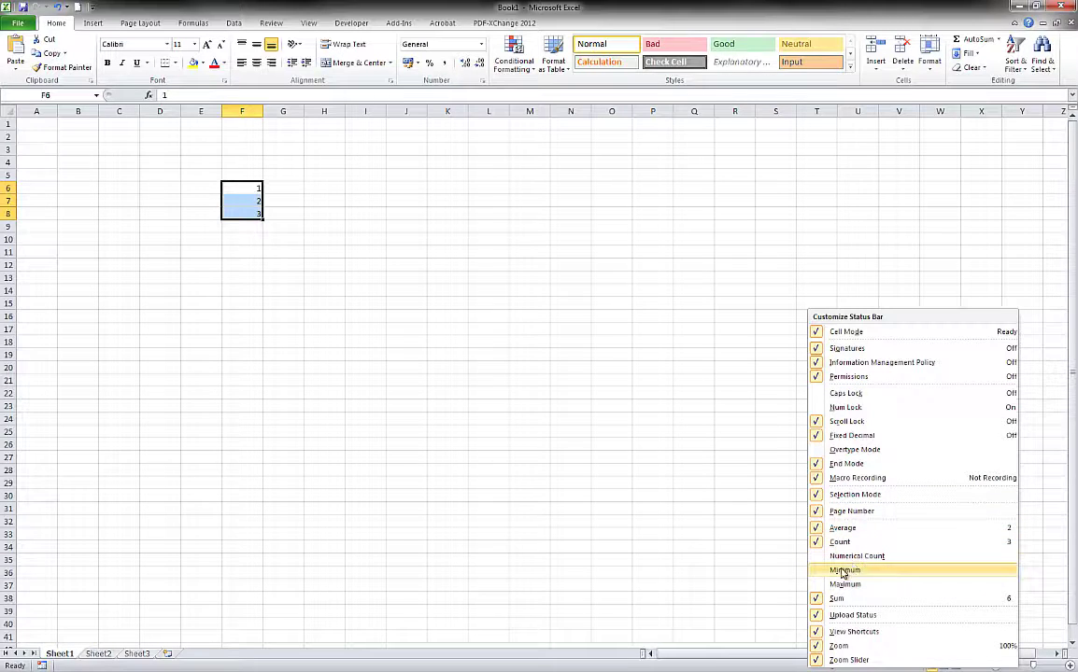
left_click(368, 221)
left_click(340, 216)
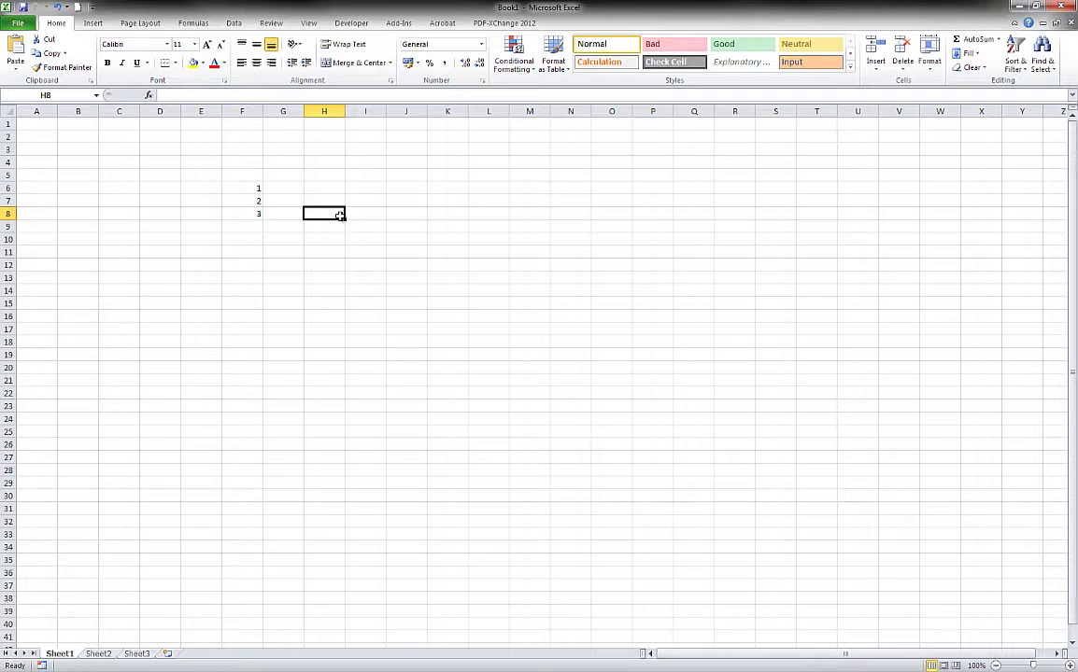